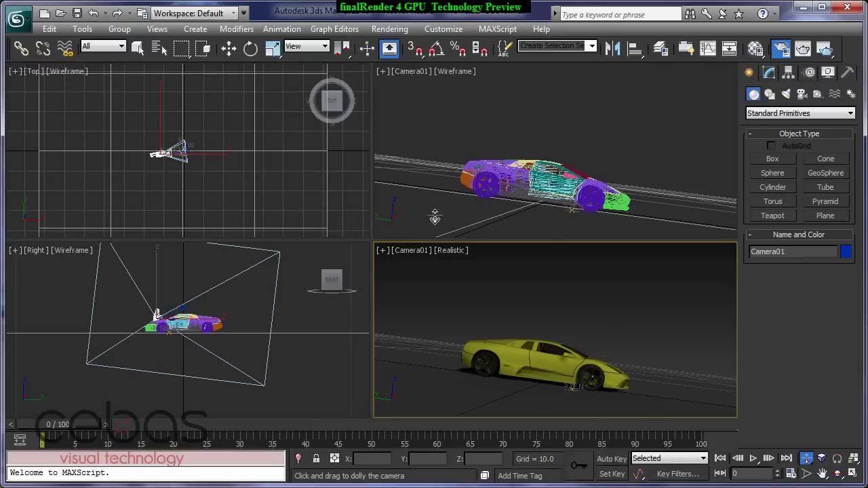
- Switch the Camera01 viewport to a live finalRender ActiveShade preview via Extended Viewports
left_click(408, 250)
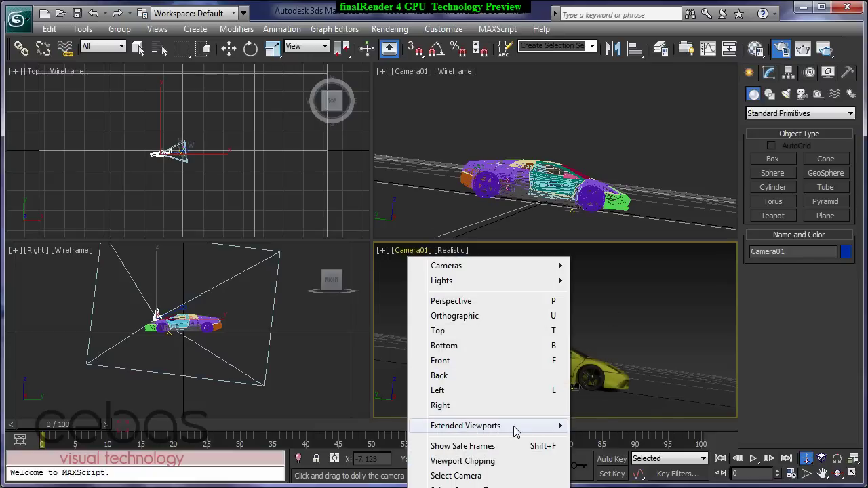
mouse_move(515, 426)
left_click(640, 476)
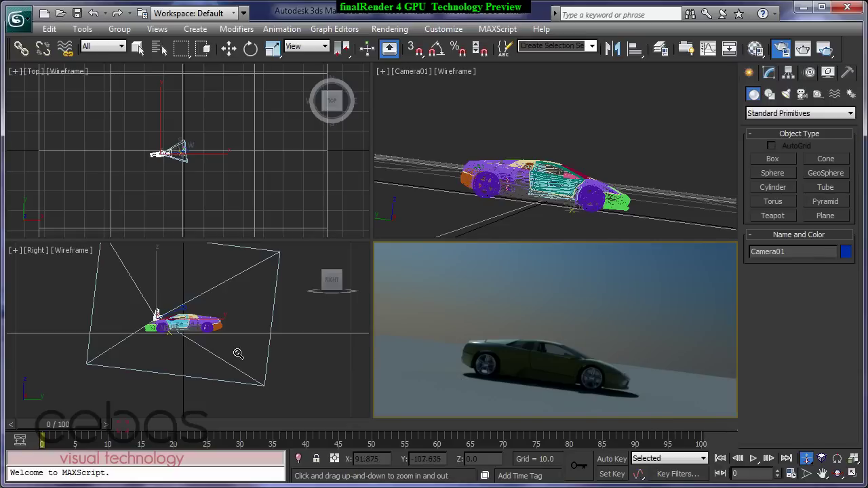
- Bring up Render Setup with F10 and move it fully into view
left_click(806, 473)
key("F10")
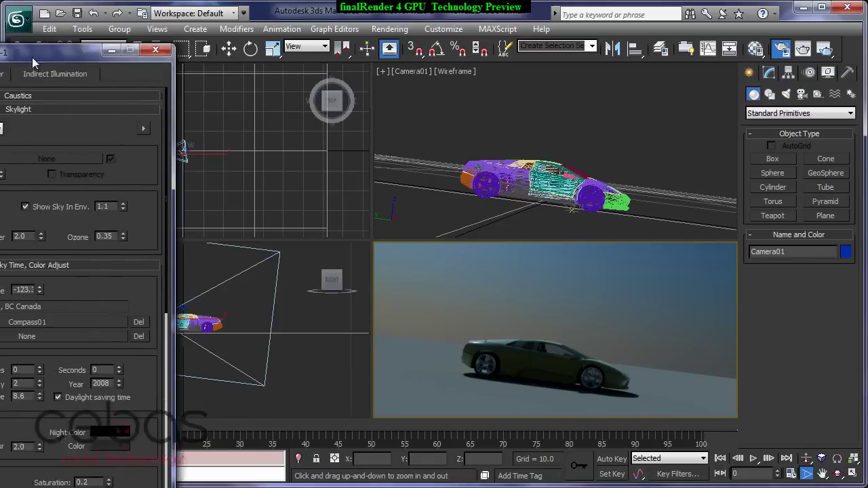
left_click_drag(32, 57, 152, 24)
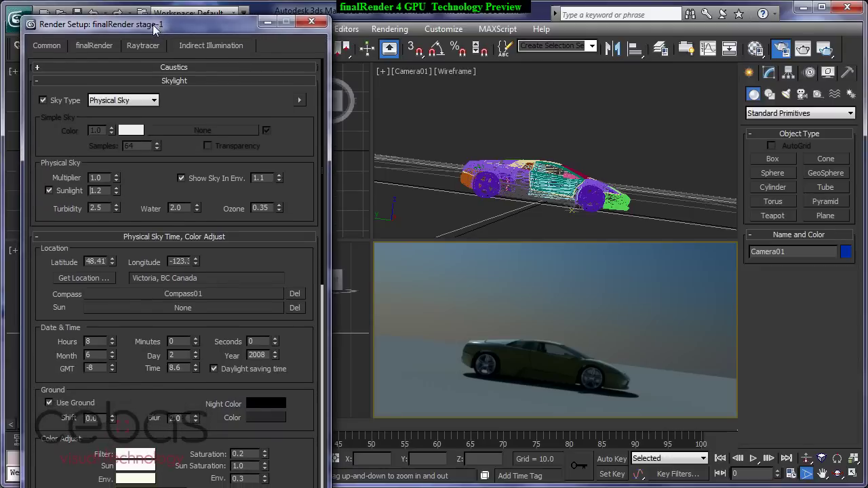
- Raise the Physical Sky hour from 8 to 12 and reset Time to 0.0
left_click(112, 337)
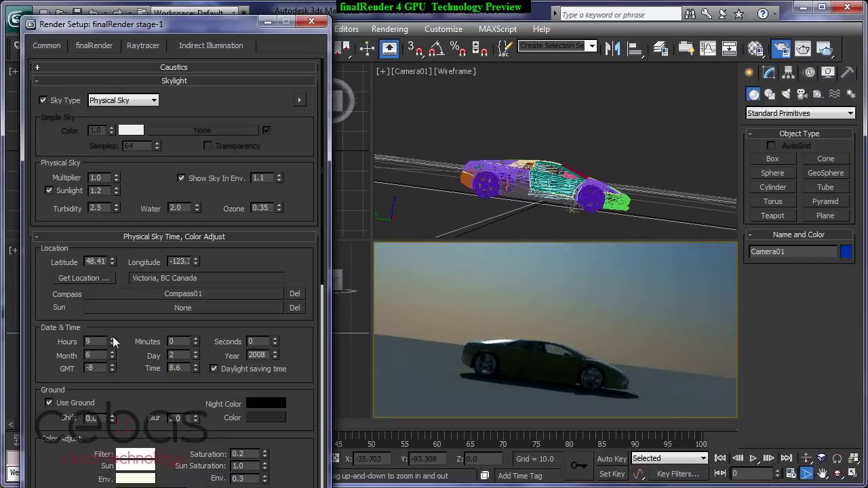
left_click(113, 337)
left_click(113, 338)
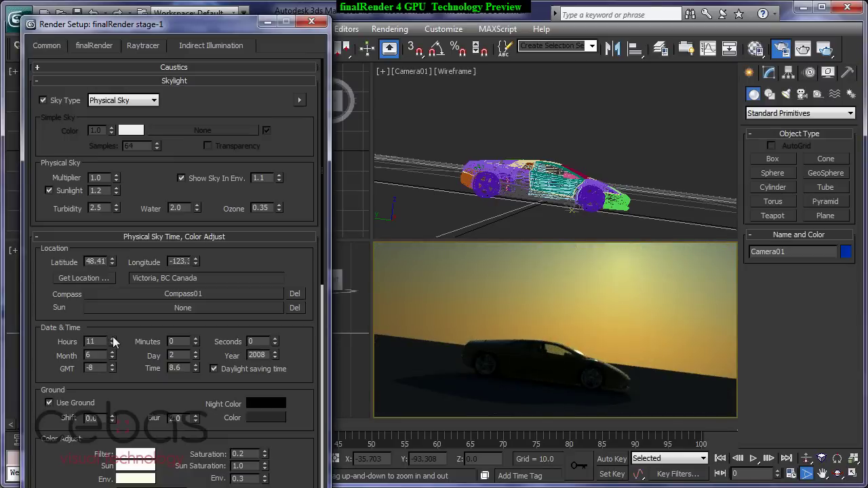
left_click(112, 337)
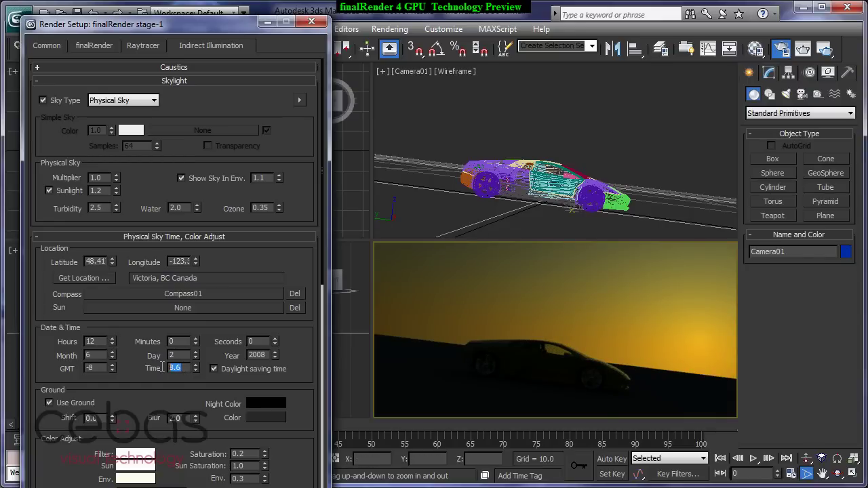
right_click(196, 370)
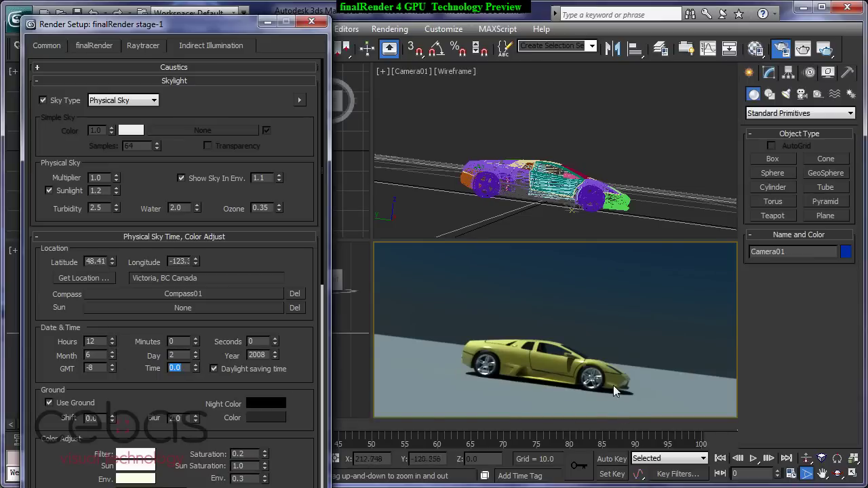
- Advance the sun hour from 12 through the afternoon to 21 for dusk
left_click(113, 338)
left_click(112, 339)
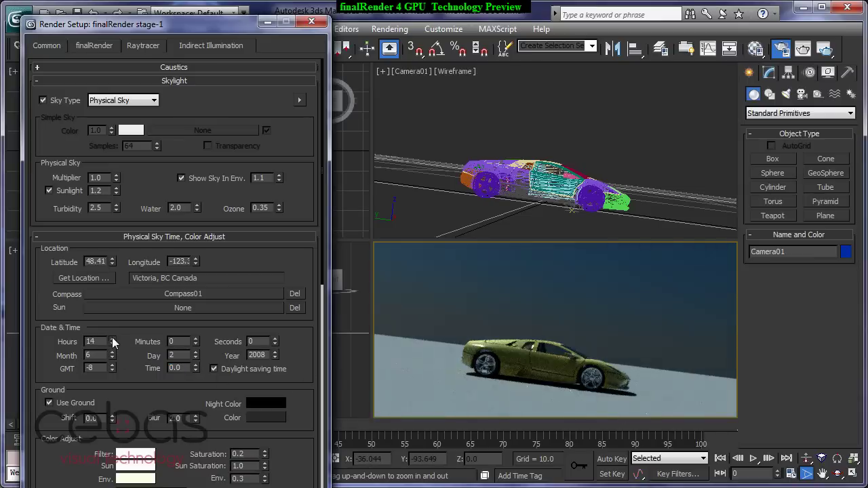
left_click(113, 339)
left_click(113, 338)
left_click(113, 338)
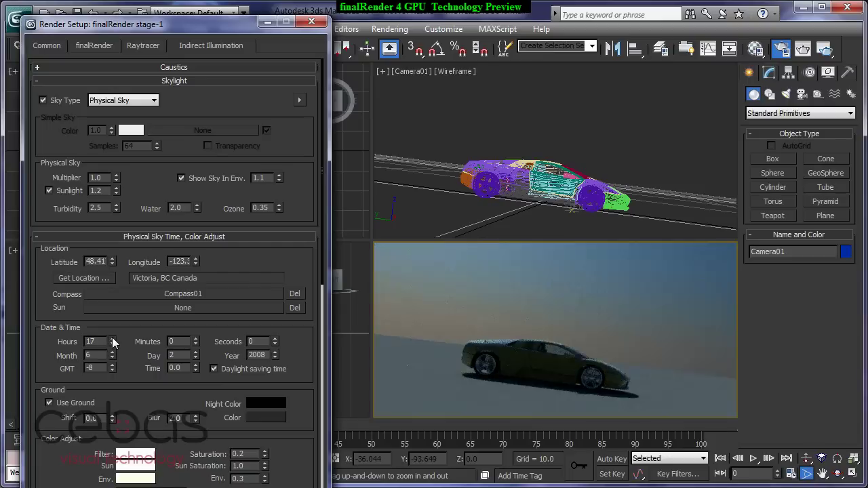
left_click(112, 338)
left_click(113, 339)
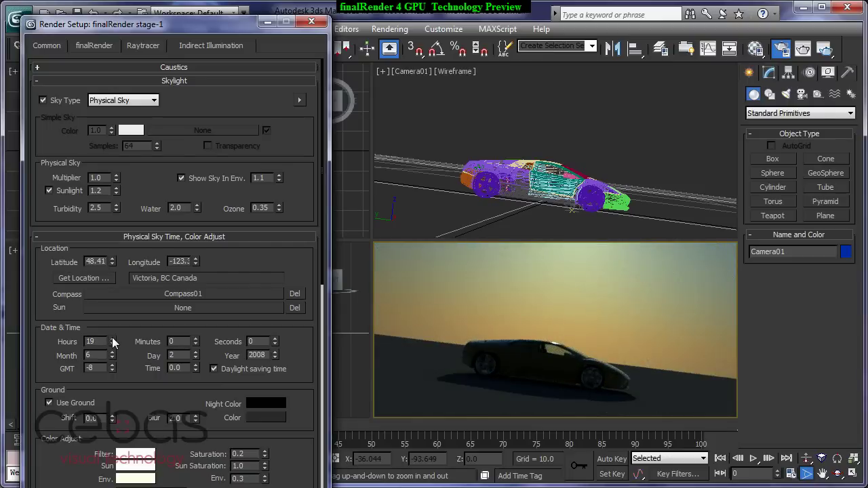
left_click(113, 338)
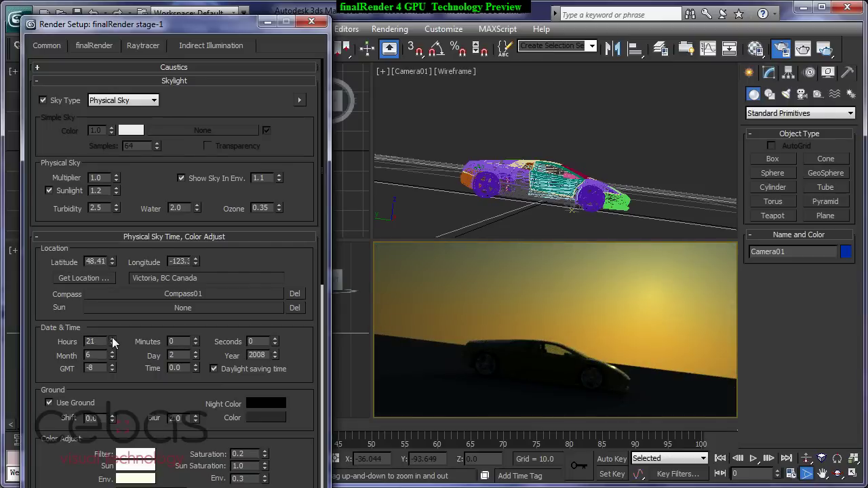
left_click(113, 338)
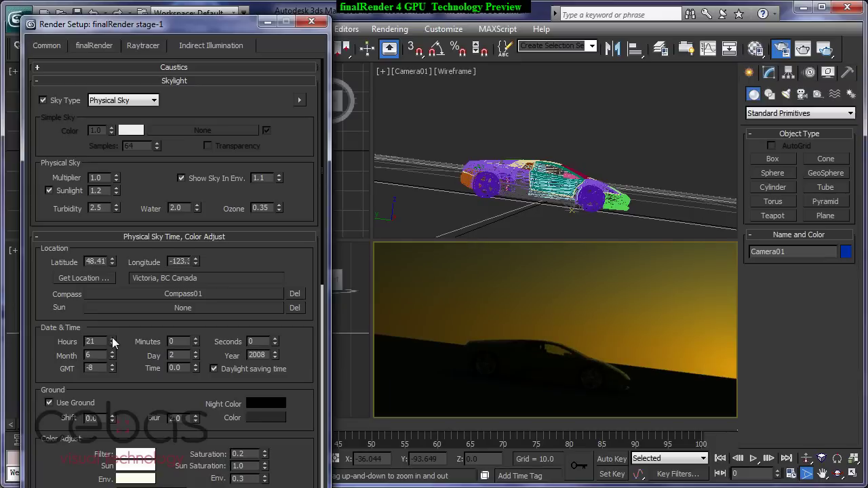
- Bring the sun hour back down from 21 to 9
left_click_drag(112, 337, 112, 342)
left_click(113, 343)
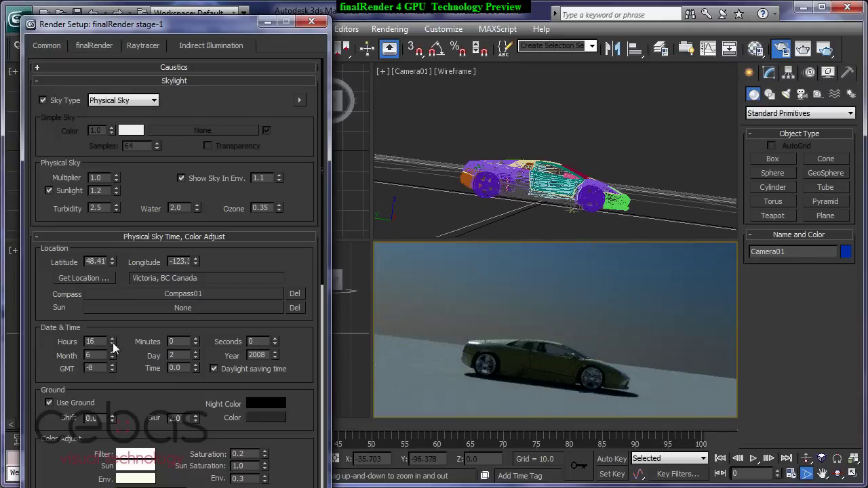
left_click(113, 342)
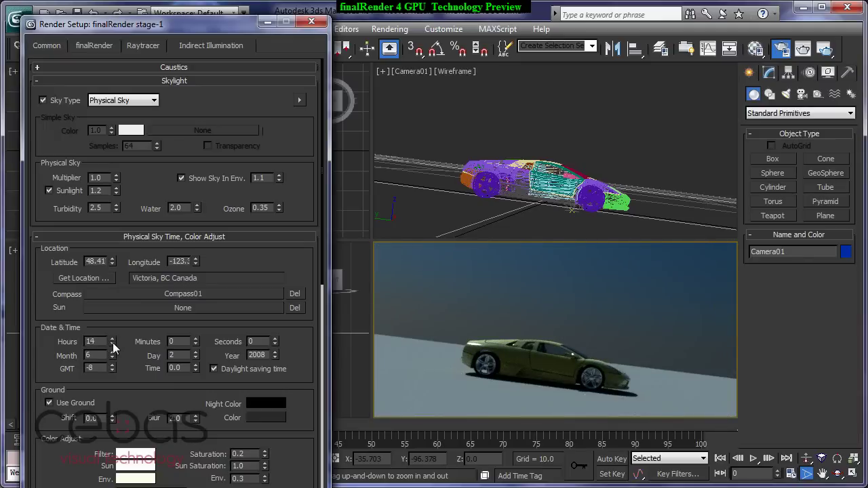
left_click(112, 342)
left_click(112, 342)
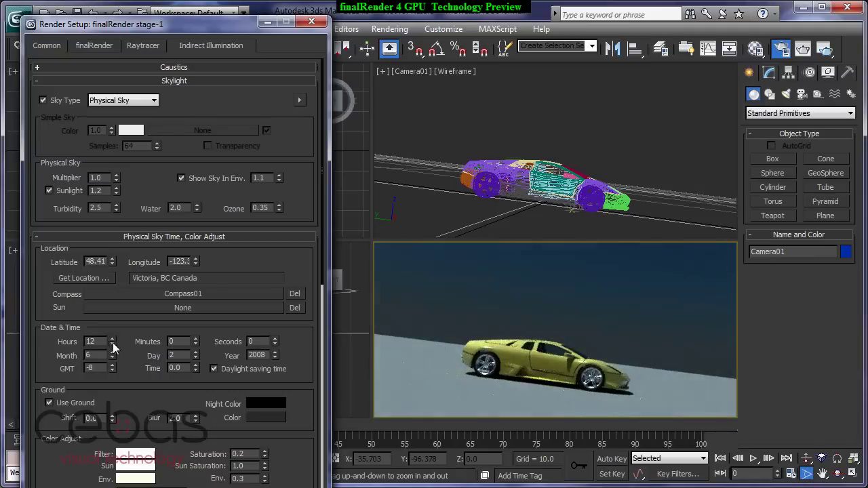
left_click(113, 342)
left_click(113, 342)
left_click(113, 342)
left_click(112, 343)
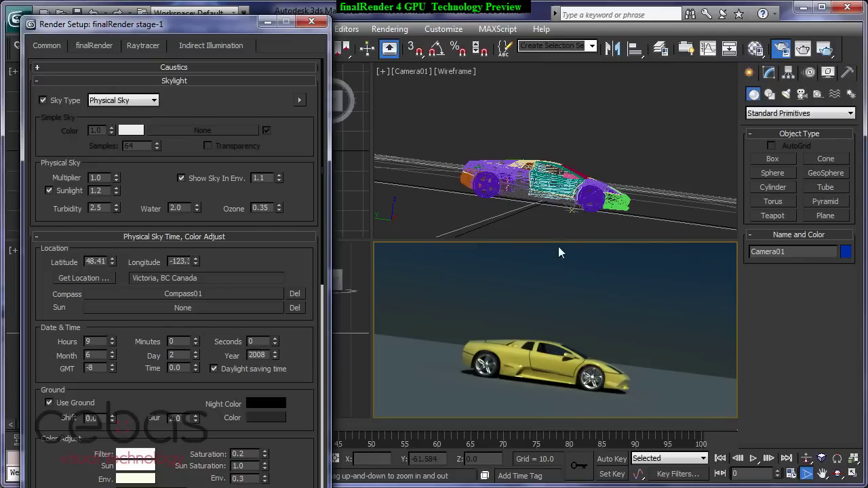
- Dolly Camera01 closer to the car and drag the Physical Sky Time up to 10.2
left_click(806, 460)
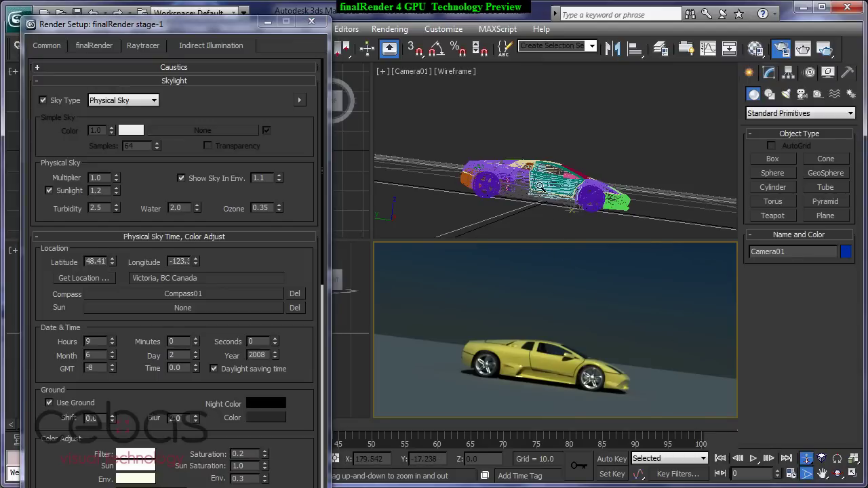
left_click(539, 190)
left_click_drag(540, 190, 542, 167)
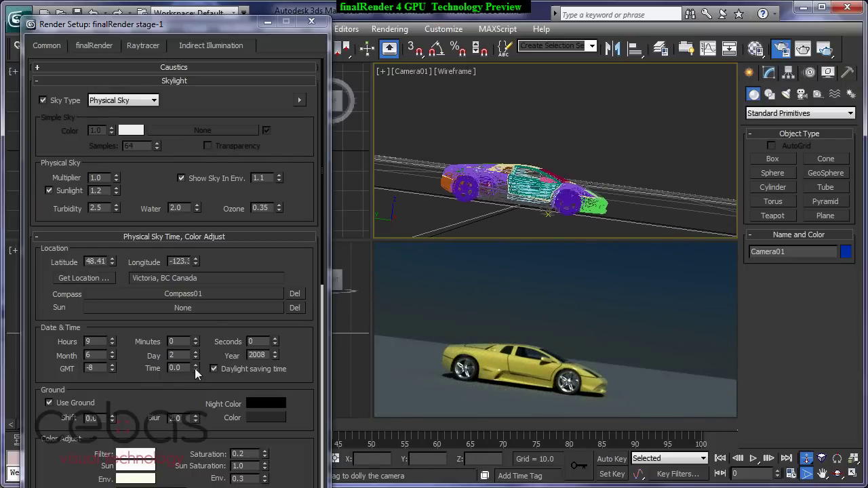
left_click_drag(195, 370, 211, 296)
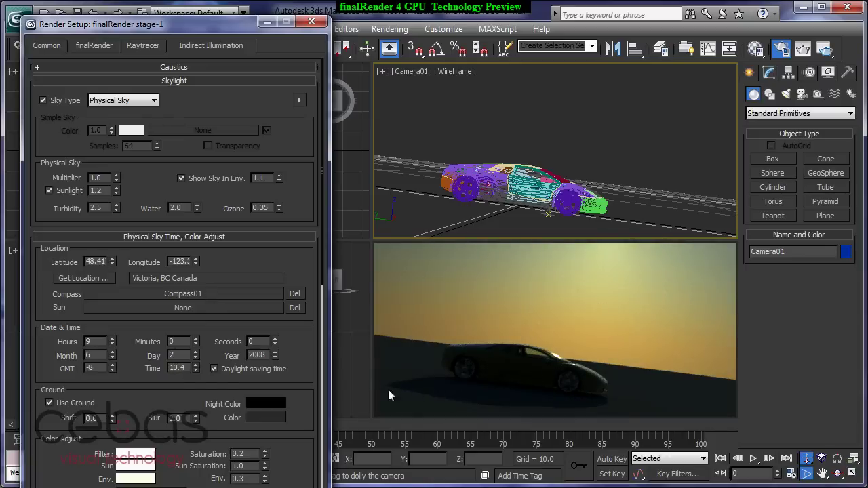
left_click_drag(196, 366, 196, 367)
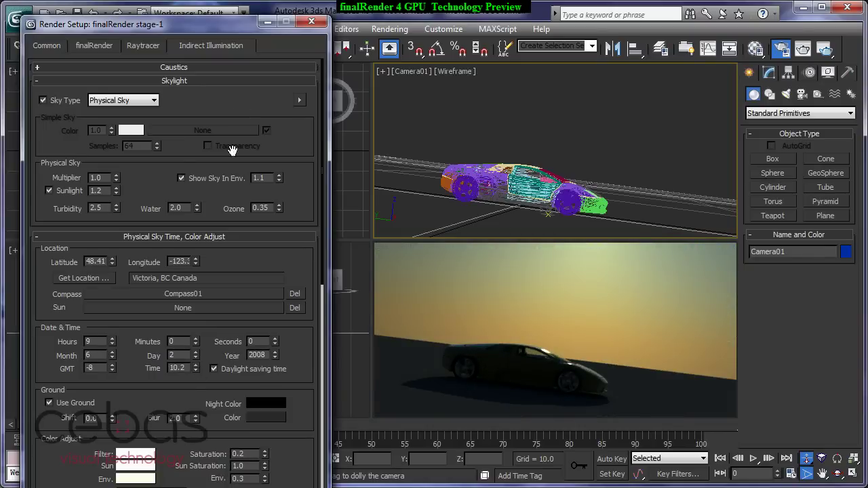
- Set Sunlight to 3.0 and reset the Physical Sky Time to 0.0
left_click(101, 178)
left_click(104, 190)
type("3")
key("Return")
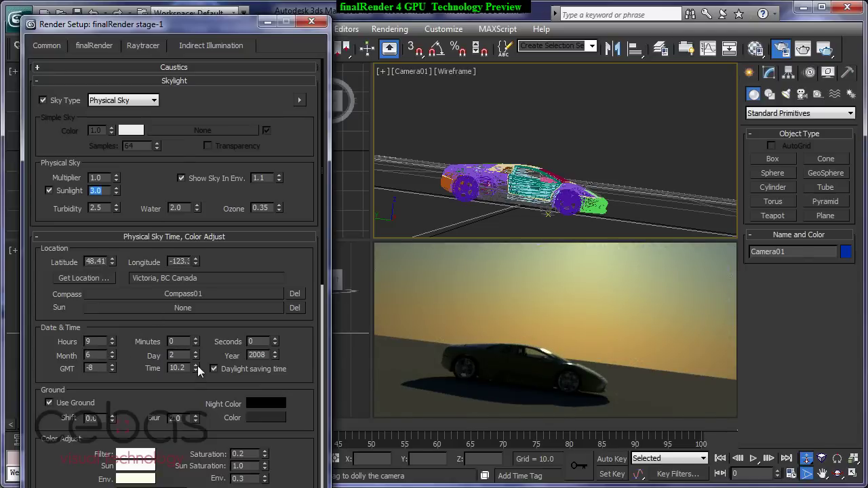
left_click_drag(197, 369, 194, 418)
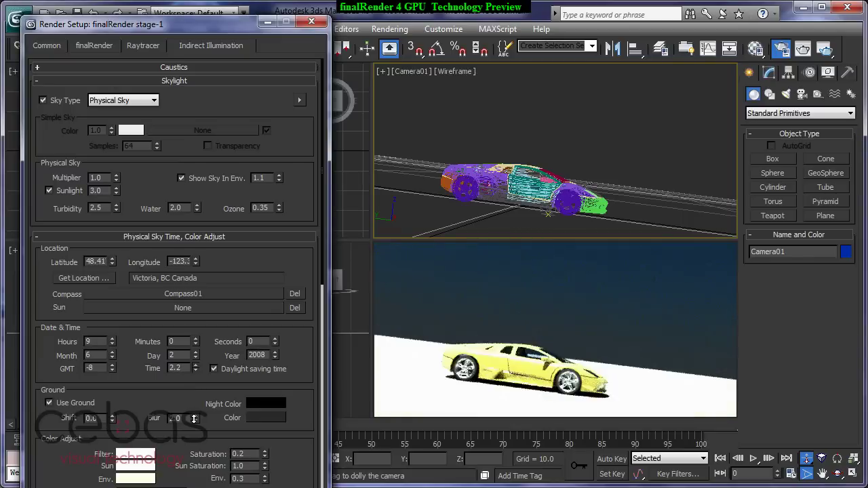
right_click(195, 368)
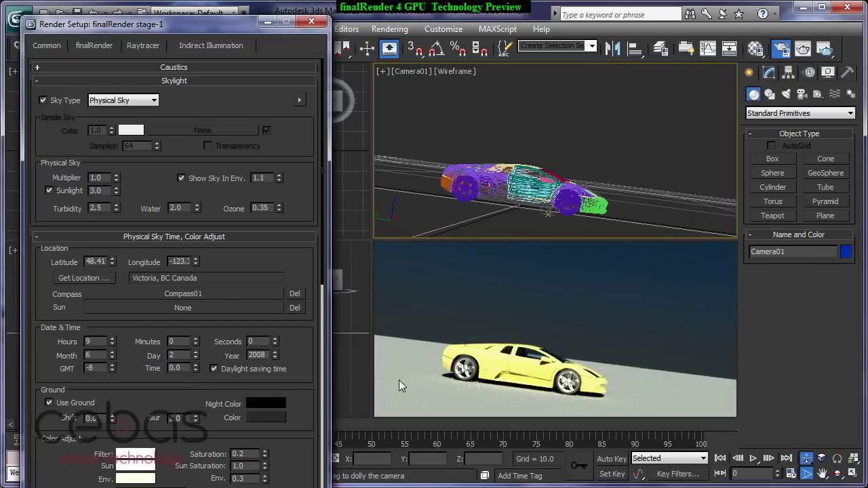
- Set Sunlight to about 1.8, Show Sky In Env to 1.3, and move Render Setup aside
left_click(106, 191)
type("1")
key("Return")
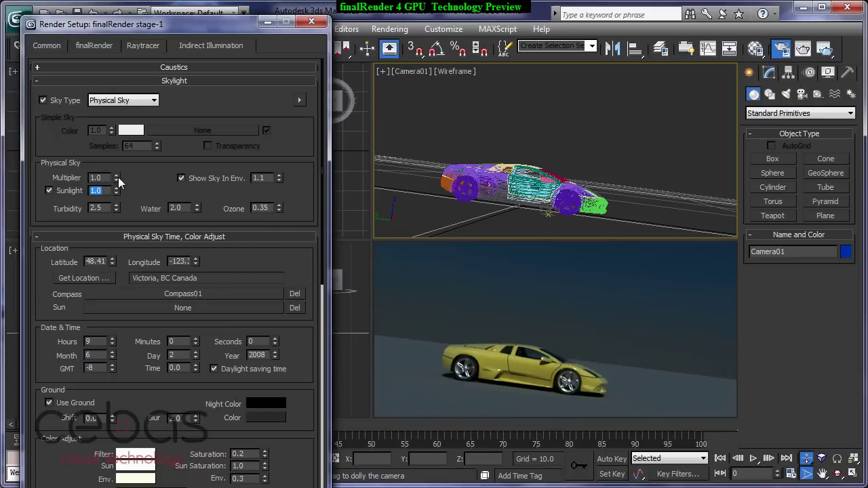
mouse_move(118, 182)
left_mouse_down()
mouse_move(117, 192)
mouse_move(119, 167)
mouse_move(119, 176)
left_mouse_up()
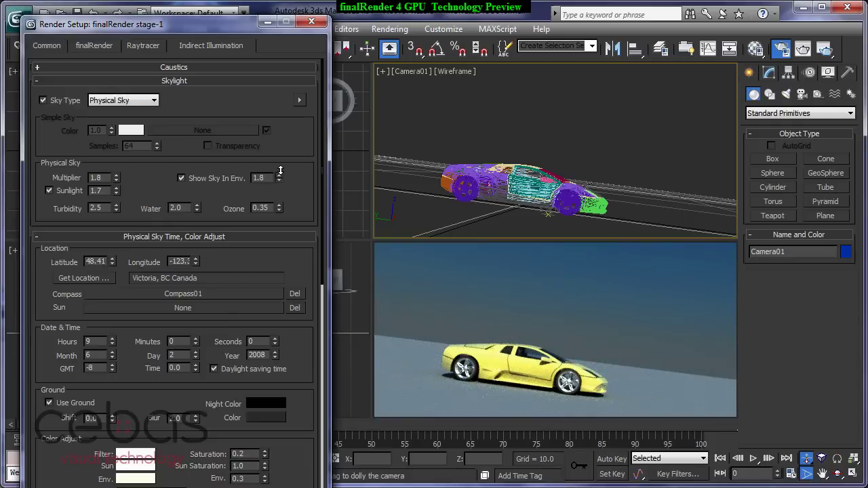
left_click_drag(279, 177, 280, 174)
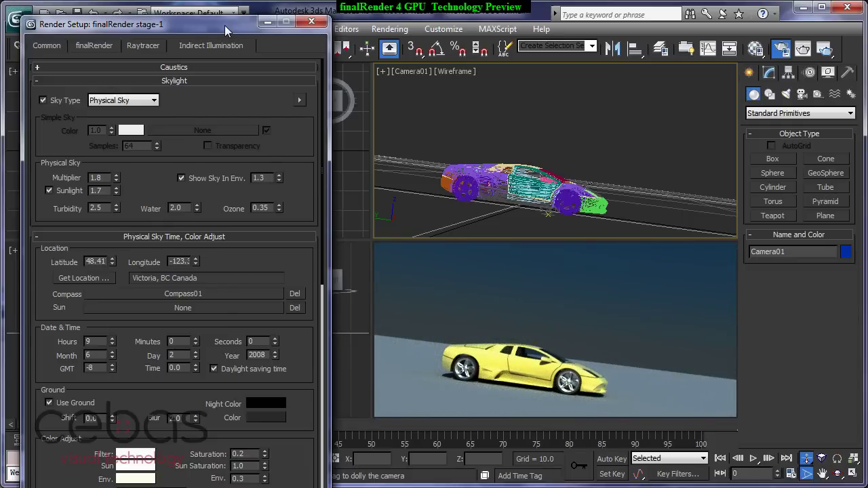
left_click_drag(225, 25, 0, 30)
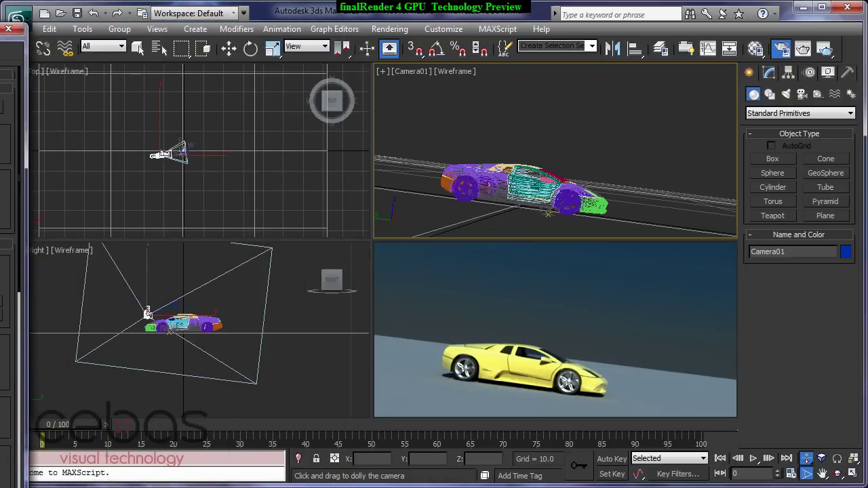
- Zoom into the Top viewport and select the Compass01 helper with Select and Move
scroll(185, 179, "up", 10)
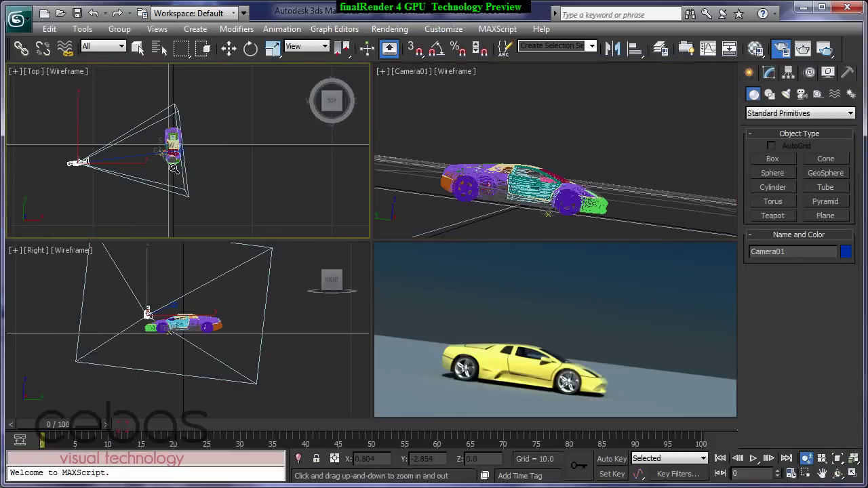
scroll(231, 164, "up", 3)
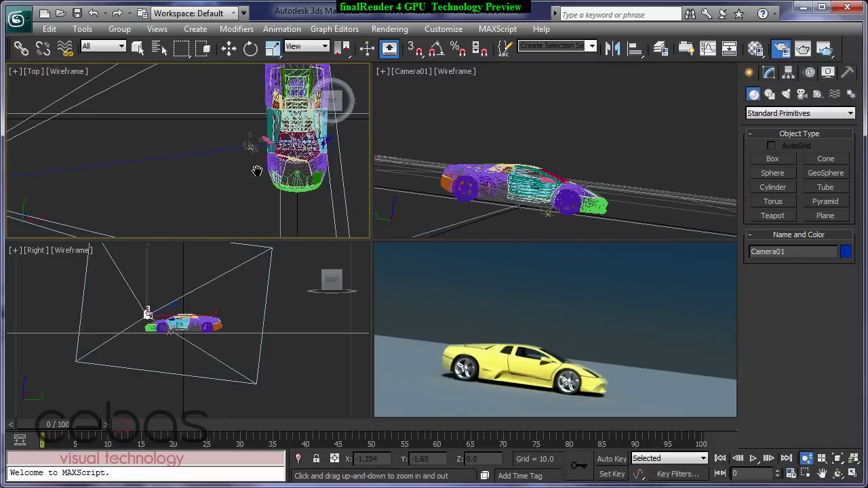
left_click(228, 49)
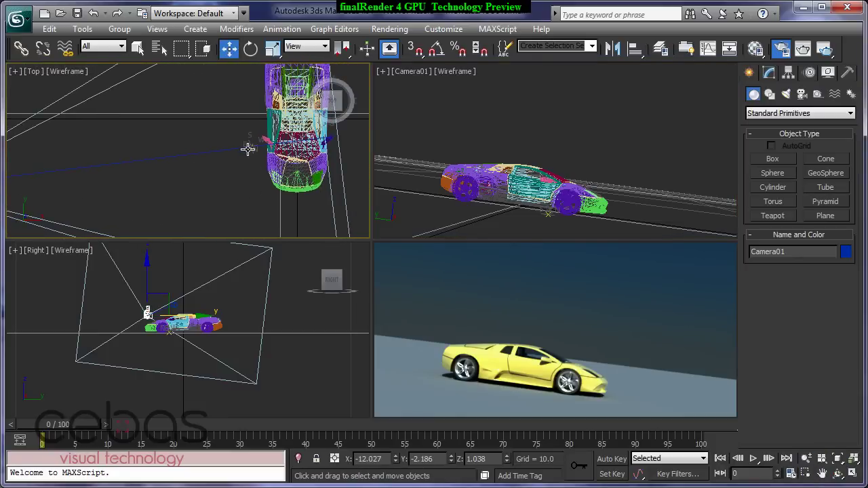
left_click(247, 150, "ctrl")
left_click(252, 150)
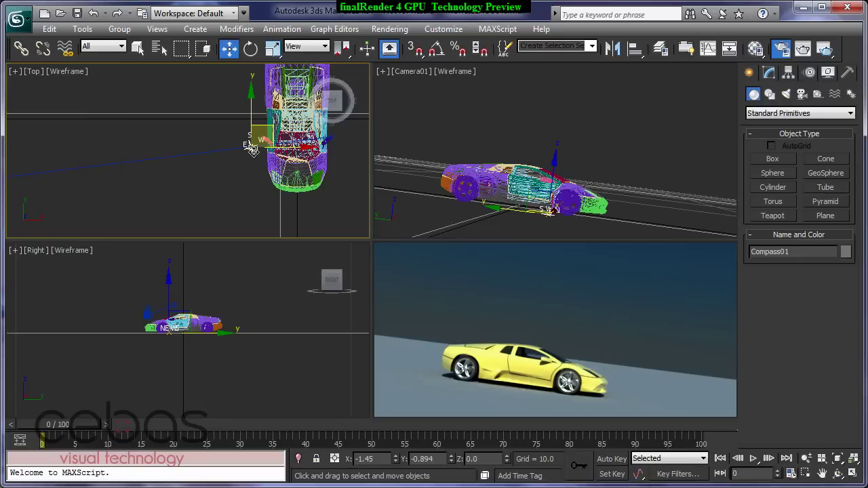
- Rotate Compass01 around Z to reposition the sun, then pan Camera01 to reframe the car
left_click(250, 48)
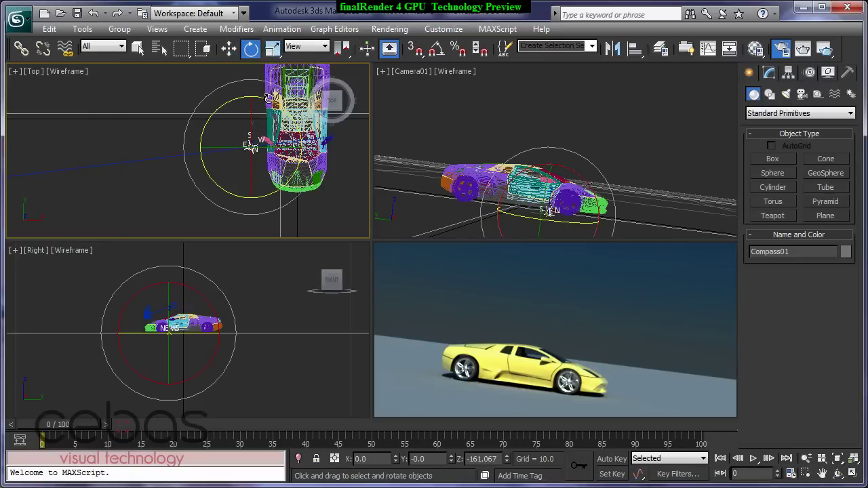
left_click_drag(269, 99, 333, 101)
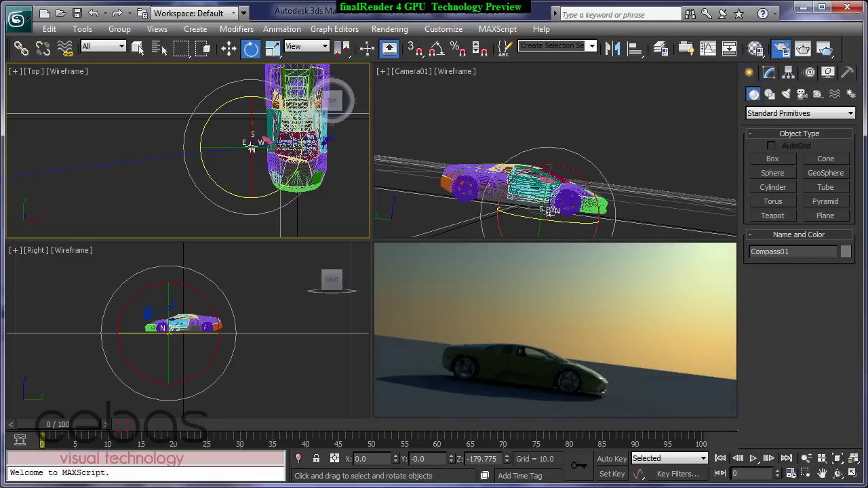
mouse_move(293, 119)
left_mouse_down()
mouse_move(280, 98)
mouse_move(291, 122)
left_mouse_up()
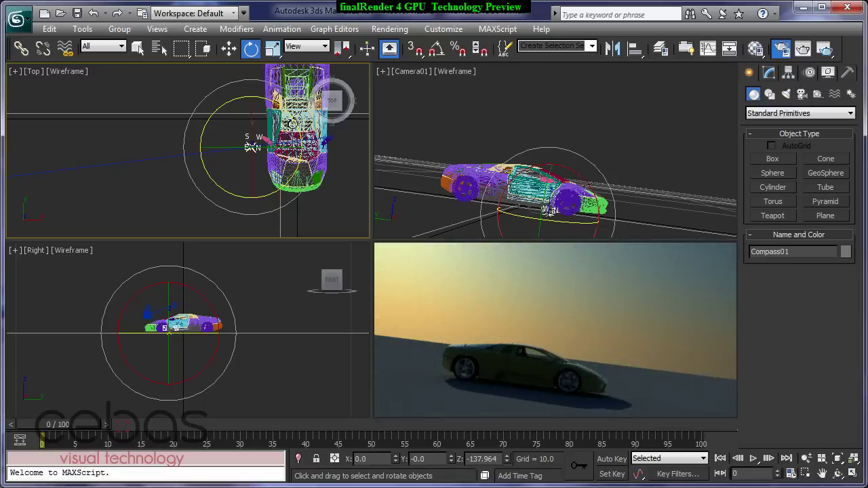
left_click_drag(251, 147, 248, 187)
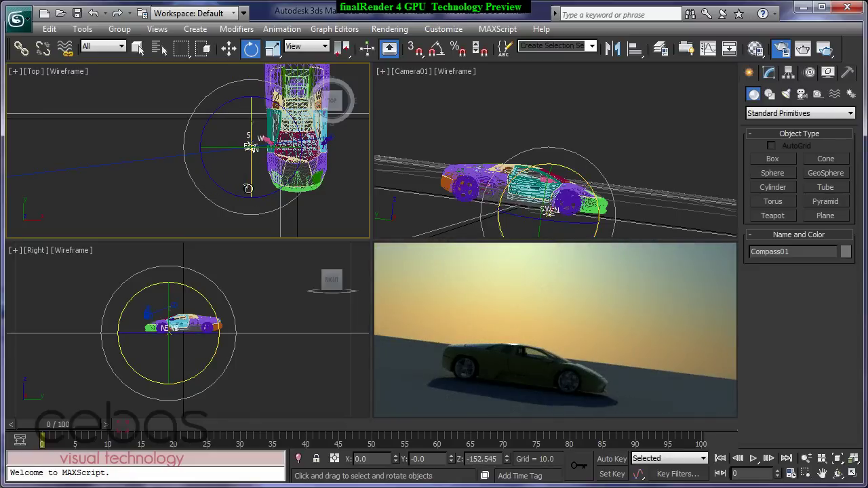
middle_click_drag(549, 204, 559, 177)
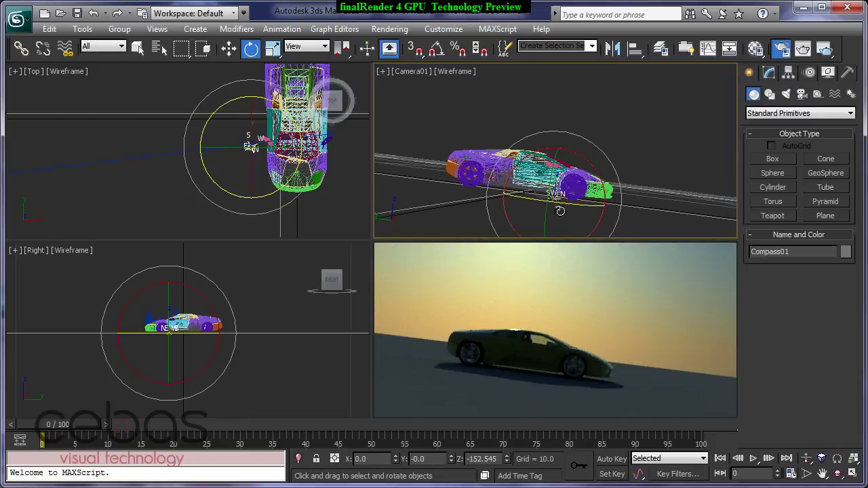
- Dolly Camera01 in toward the car, then back out slightly so it fills the frame
left_click(806, 459)
left_click_drag(529, 202, 570, 159)
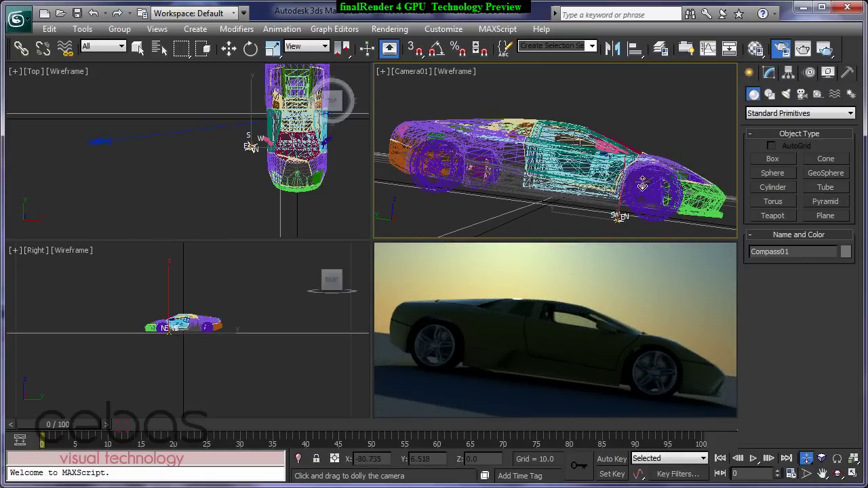
left_click_drag(613, 170, 588, 183)
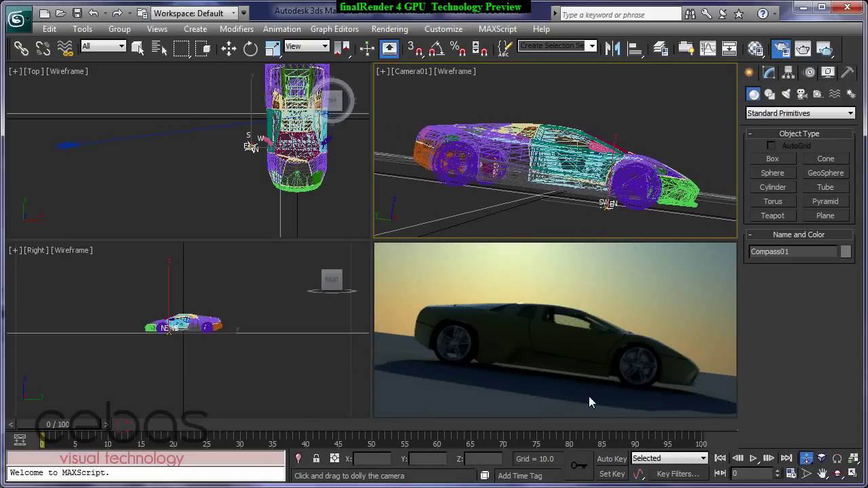